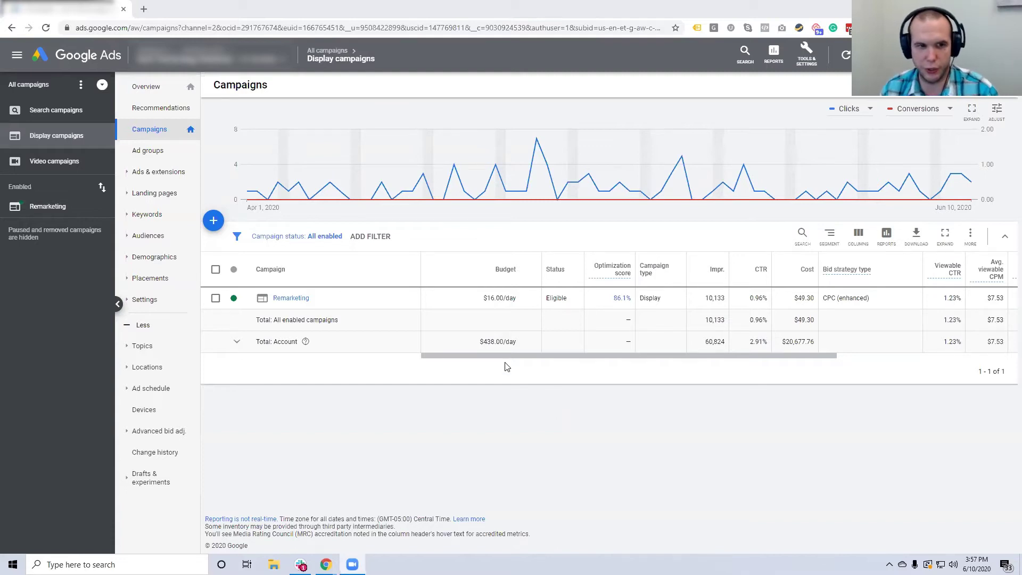
# Open the Remarketing campaign and view the Opex Savings ad group's responsive display ad.
pyautogui.click(50, 206)
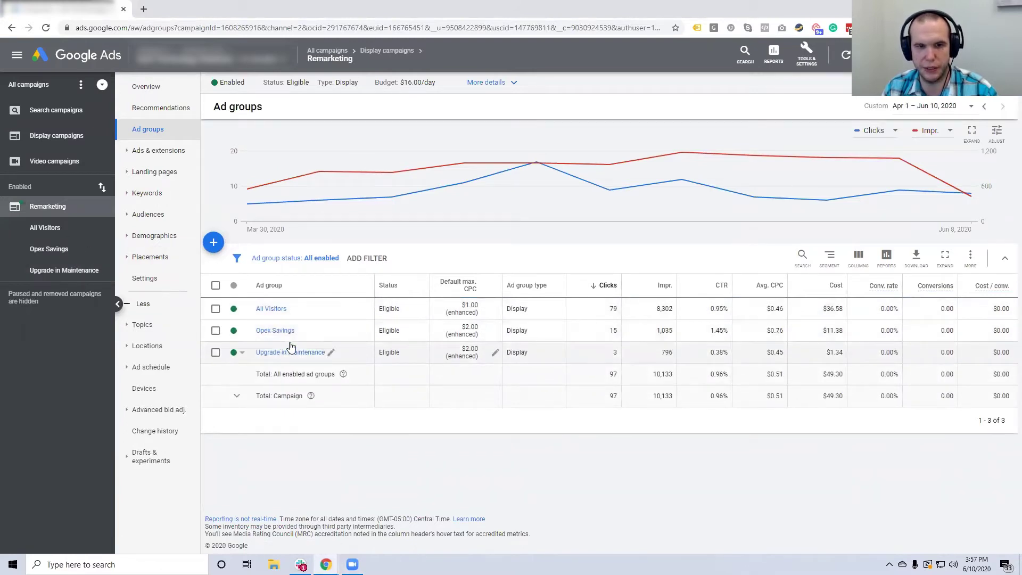
pyautogui.click(281, 332)
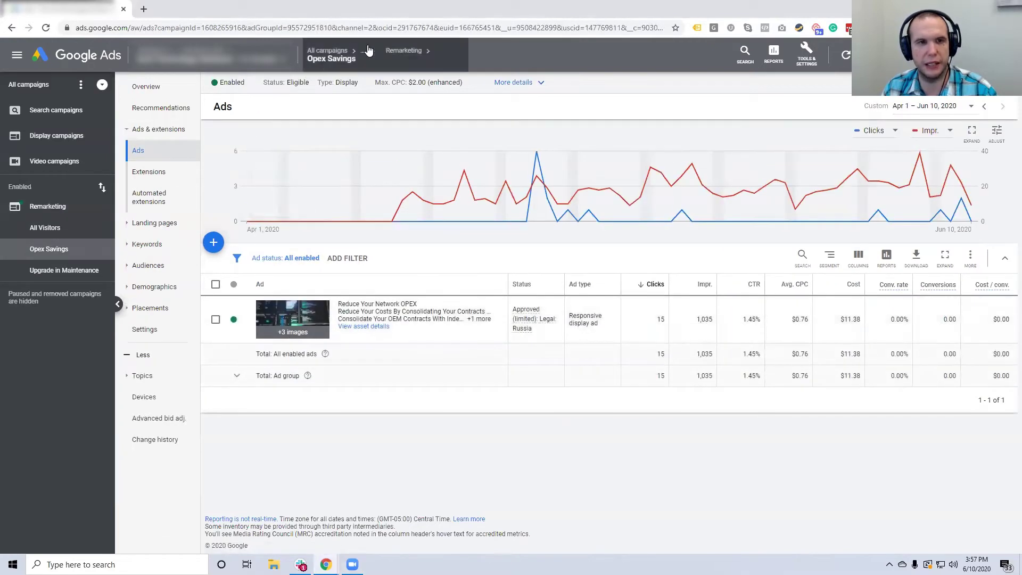
pyautogui.moveTo(403, 197)
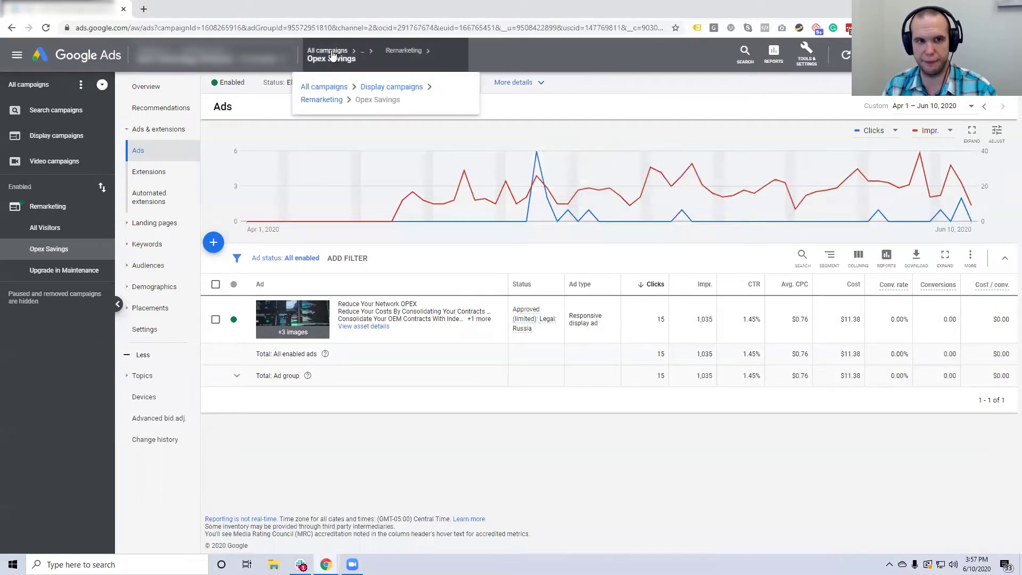
# Show the Remarketing campaign's Audiences page with its three website-visitor audiences.
pyautogui.click(53, 206)
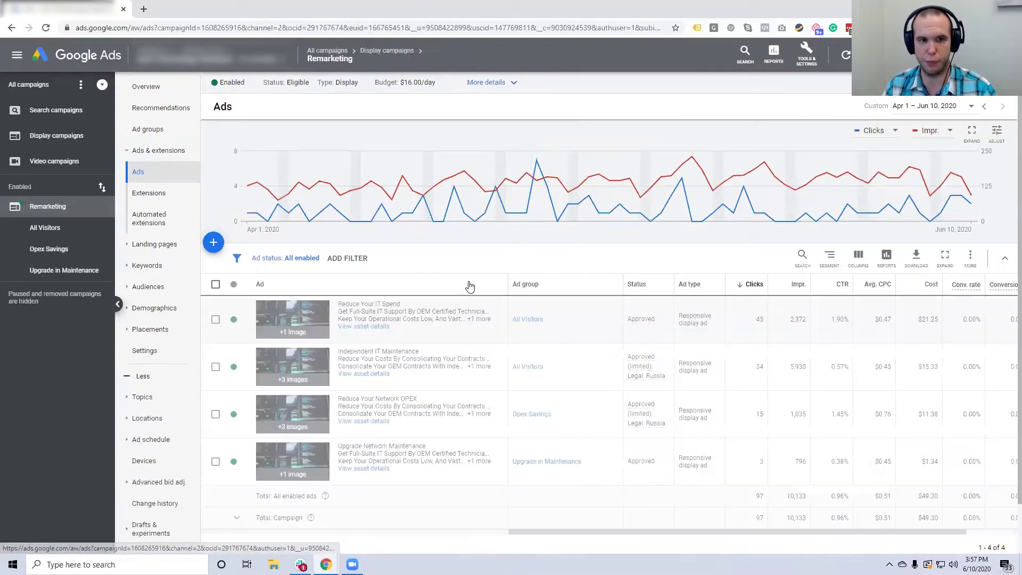
pyautogui.click(148, 287)
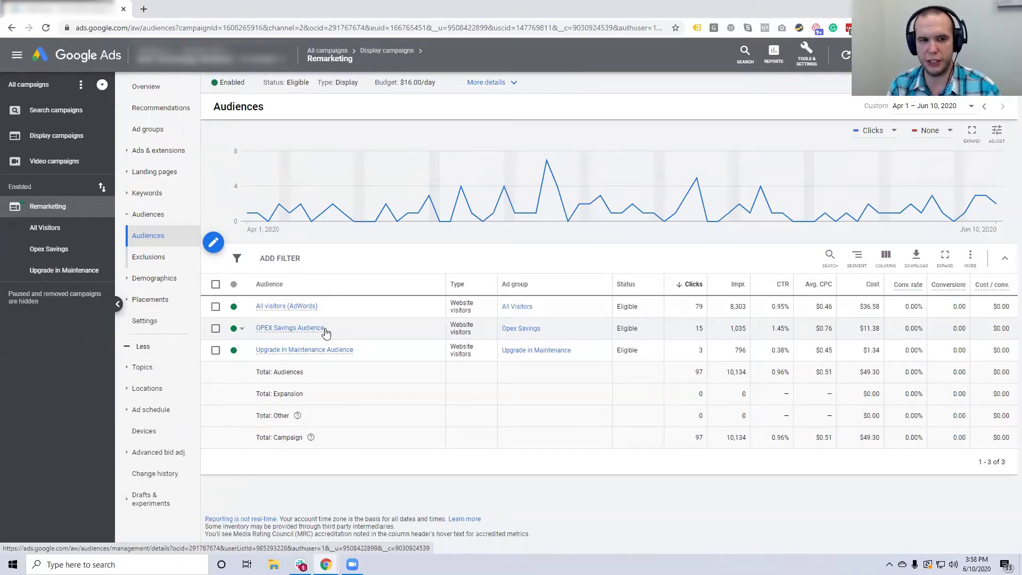
# Look over the OPEX Savings Audience in Audience manager, then return to the Remarketing campaign.
pyautogui.click(312, 329)
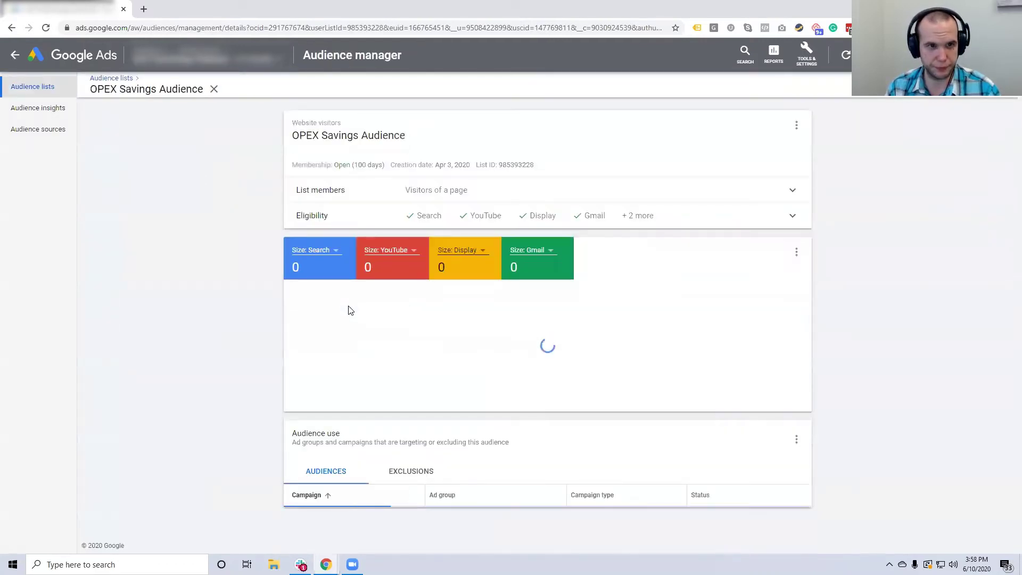
pyautogui.scroll(-1, 255, 366)
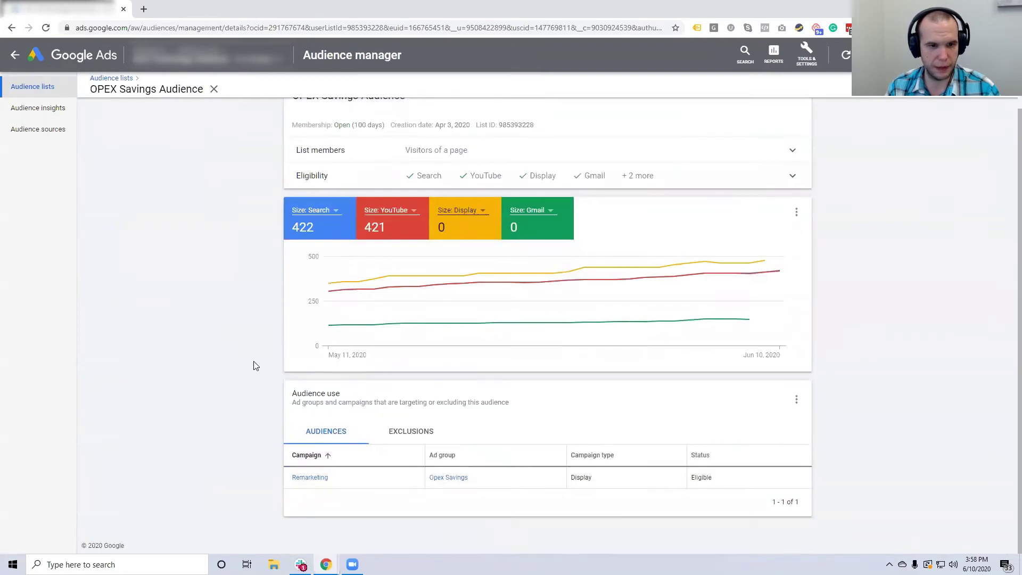
pyautogui.click(15, 58)
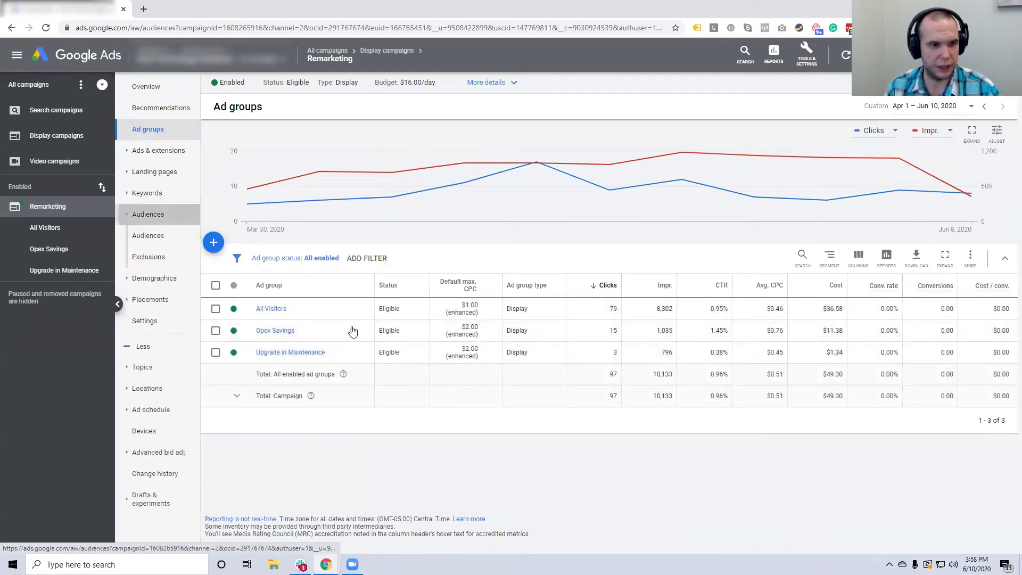
# Expand the Visitors of a page rules in the OPEX Savings Audience details card.
pyautogui.moveTo(307, 331)
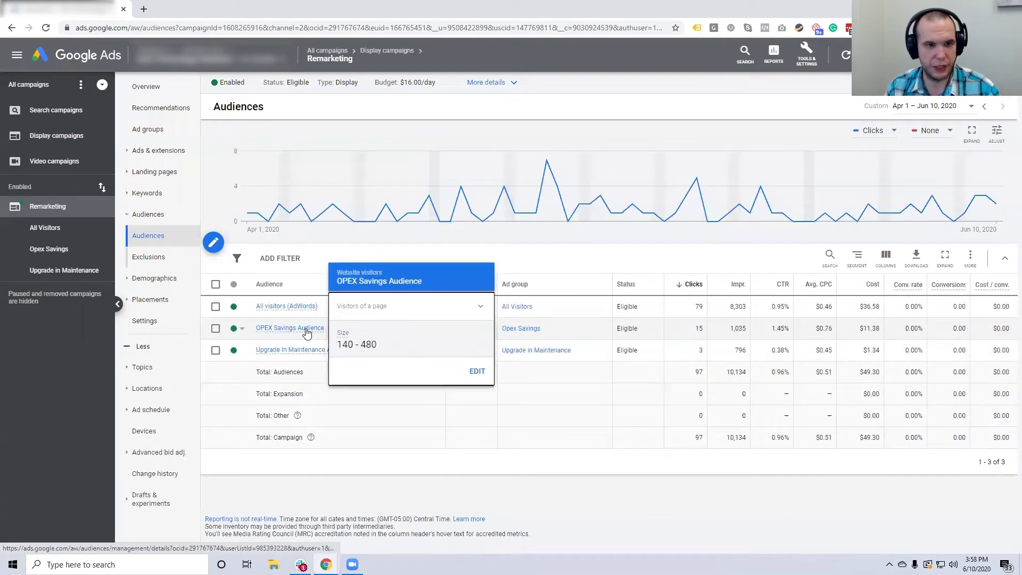
pyautogui.click(372, 313)
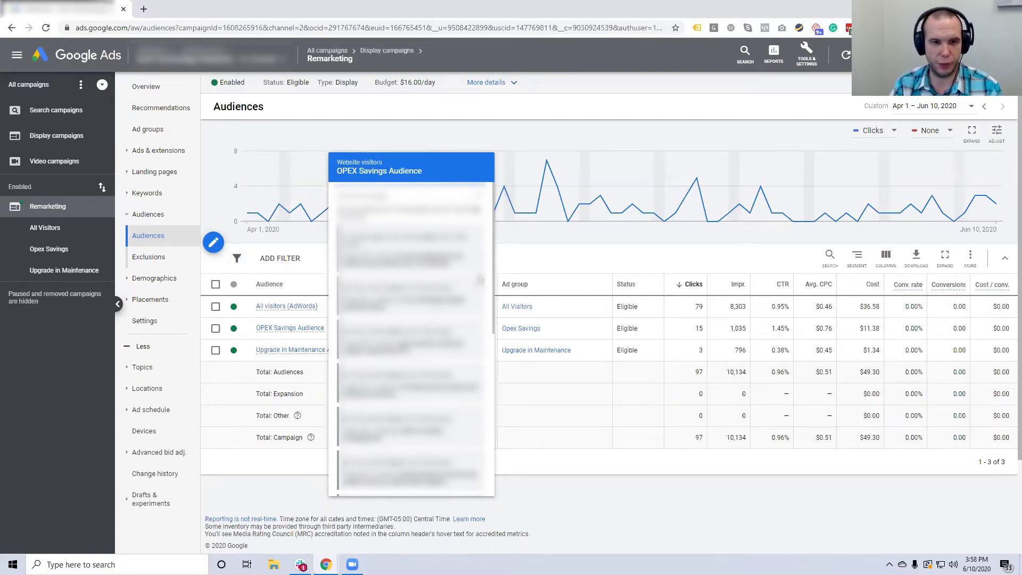
# Scroll through the OPEX Savings Audience rules, then dismiss the details card.
pyautogui.scroll(-5, 479, 292)
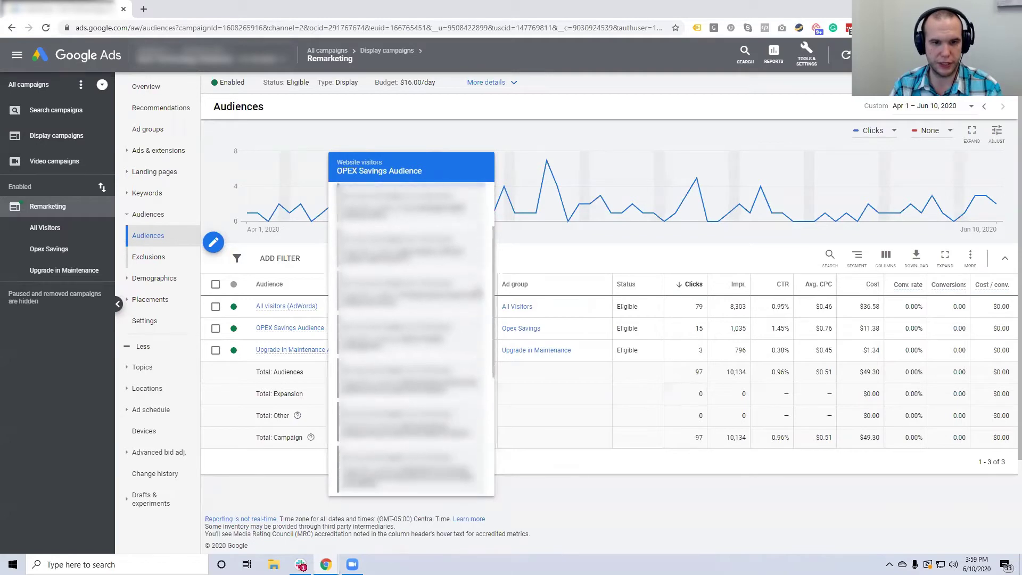
pyautogui.scroll(5, 479, 293)
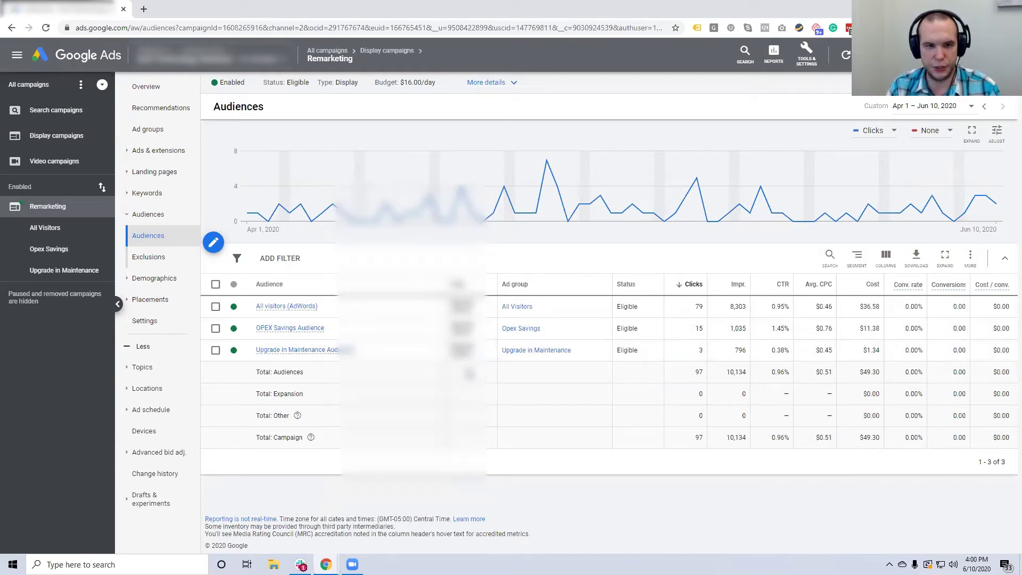
pyautogui.moveTo(308, 332)
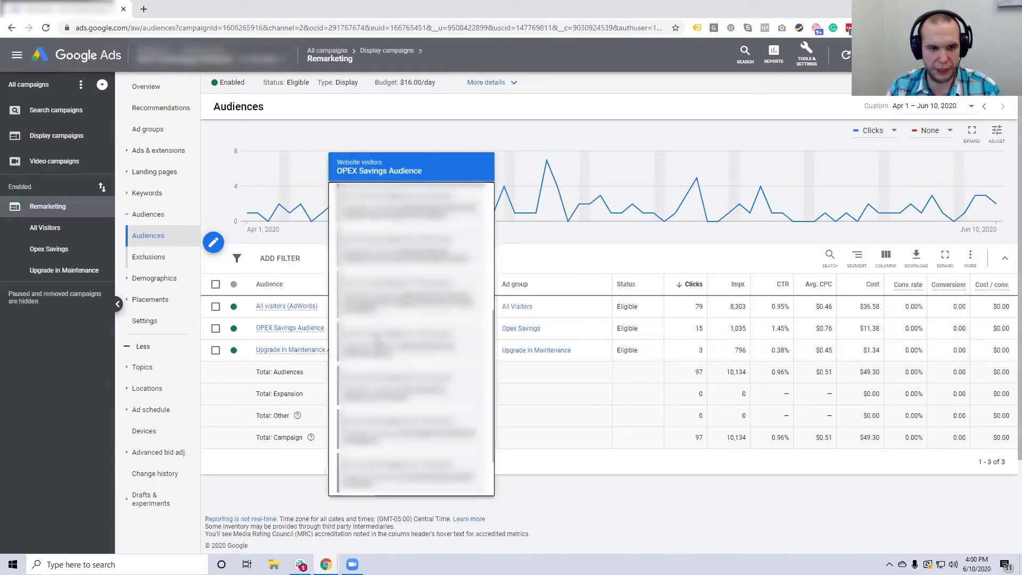
pyautogui.scroll(-3, 411, 336)
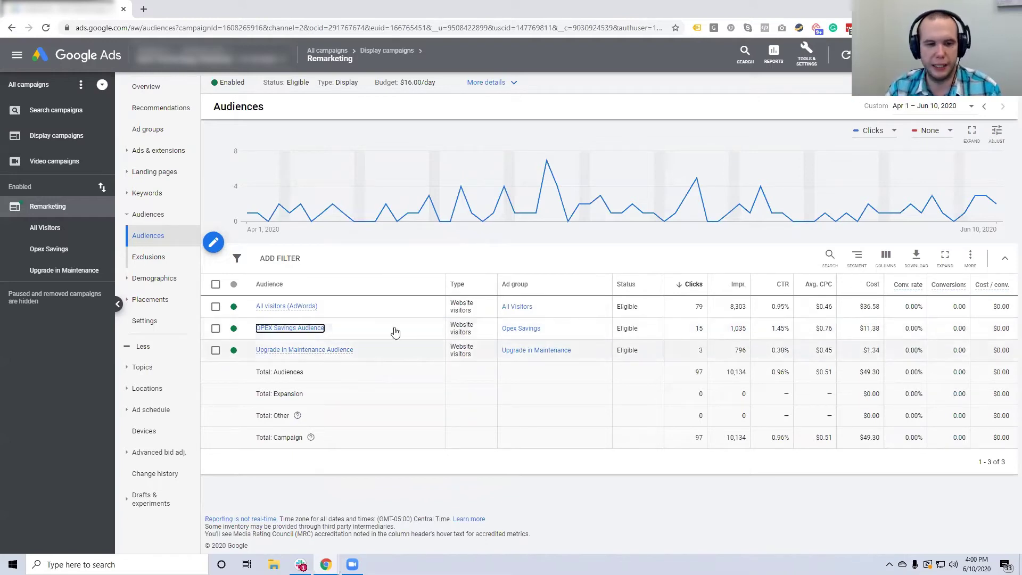
# Open Audience manager from Tools & Settings to list the account's 12 remarketing audiences.
pyautogui.moveTo(316, 357)
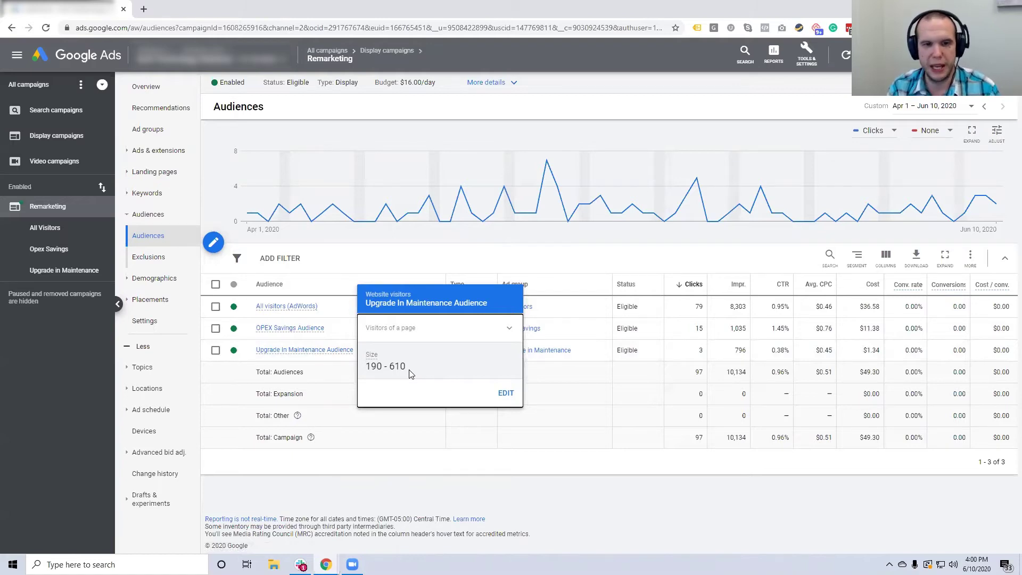
pyautogui.click(811, 65)
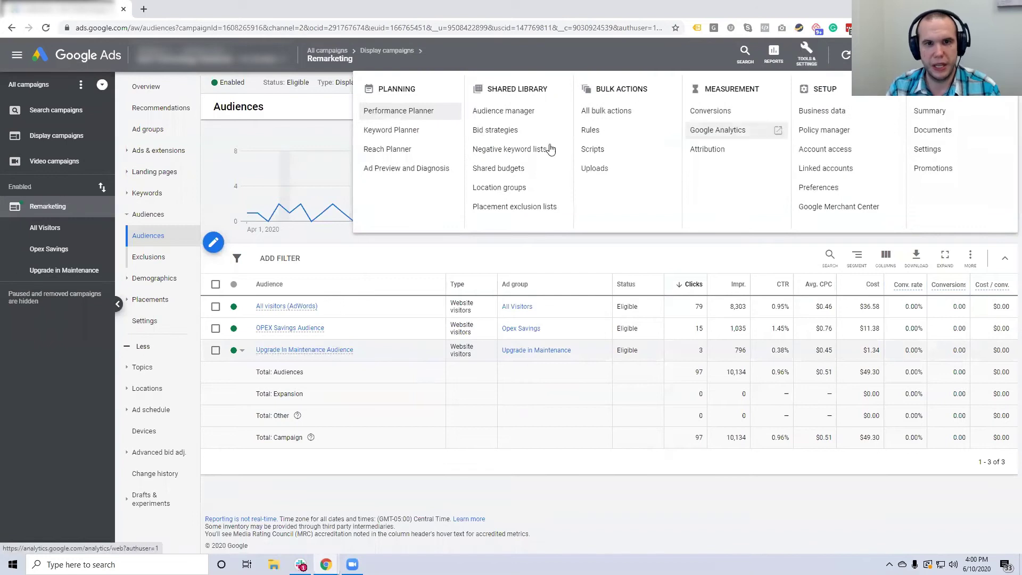
pyautogui.click(498, 113)
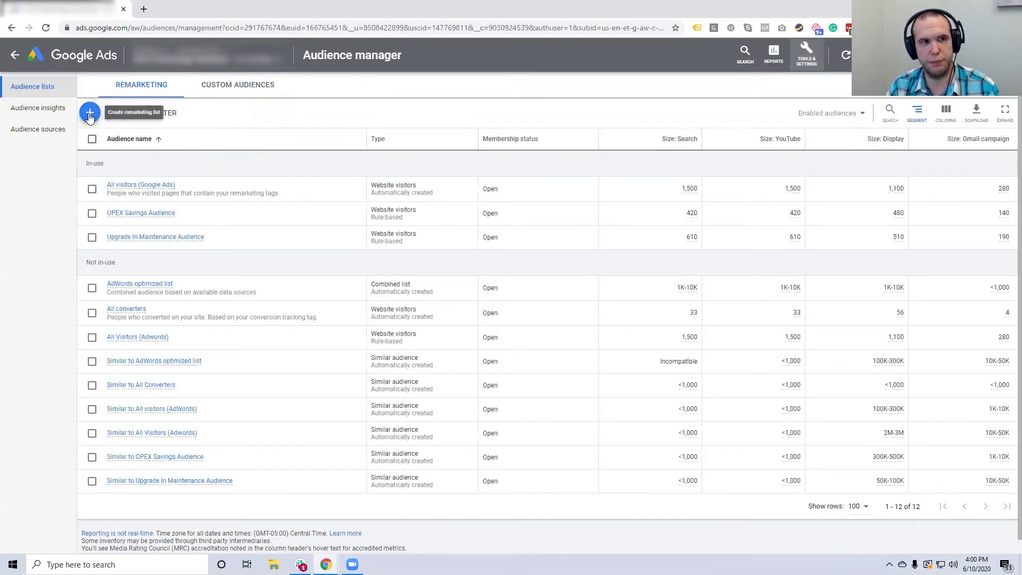
# Start a new website visitors audience named 'Contact Us'.
pyautogui.click(90, 114)
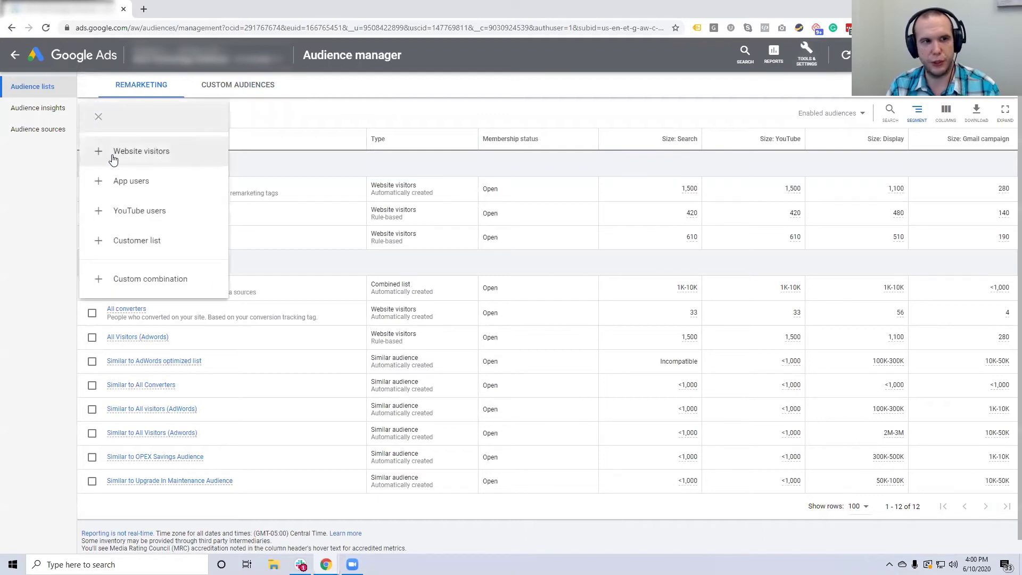
pyautogui.click(140, 154)
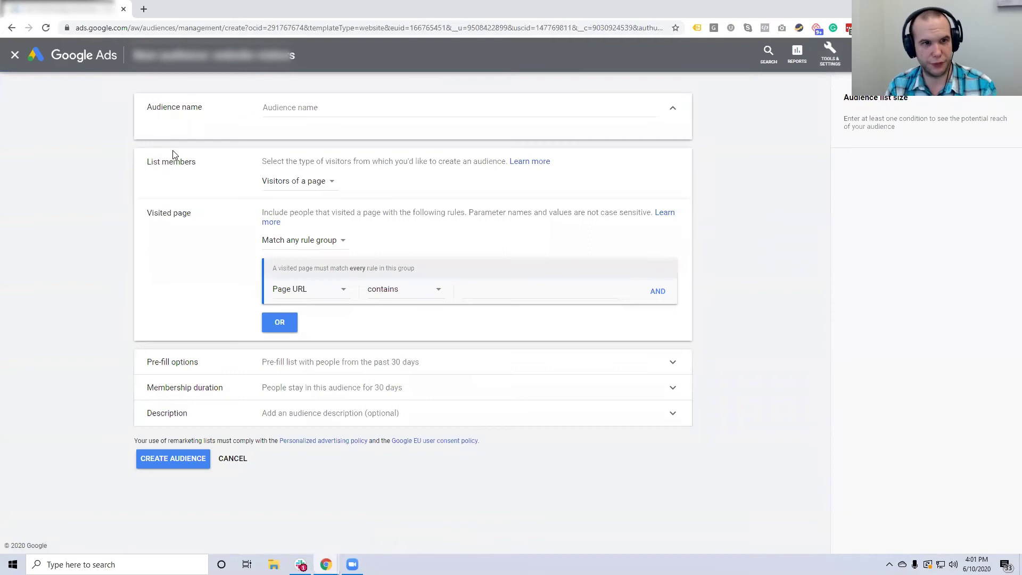
pyautogui.click(306, 119)
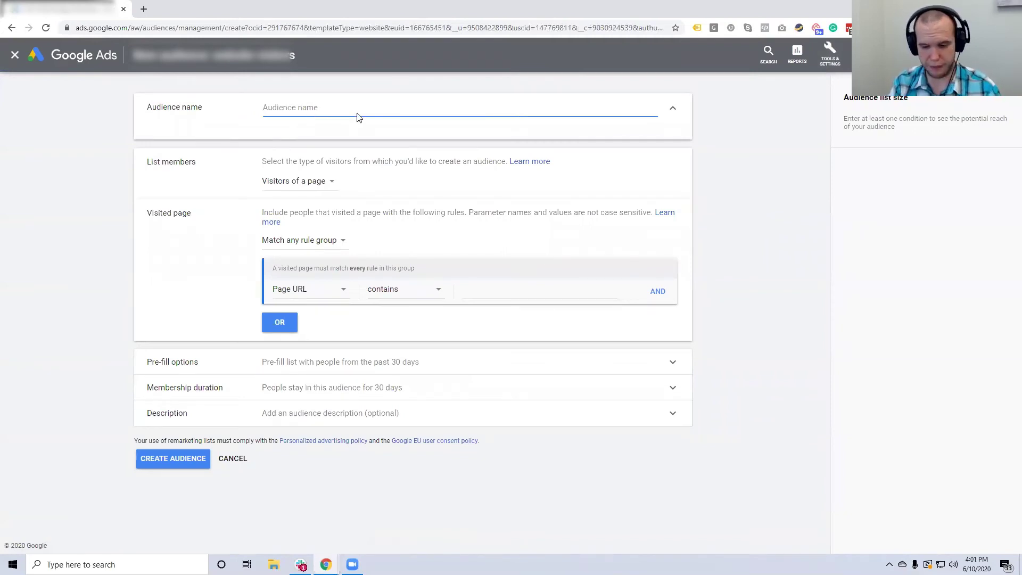
pyautogui.write('Contact Us')
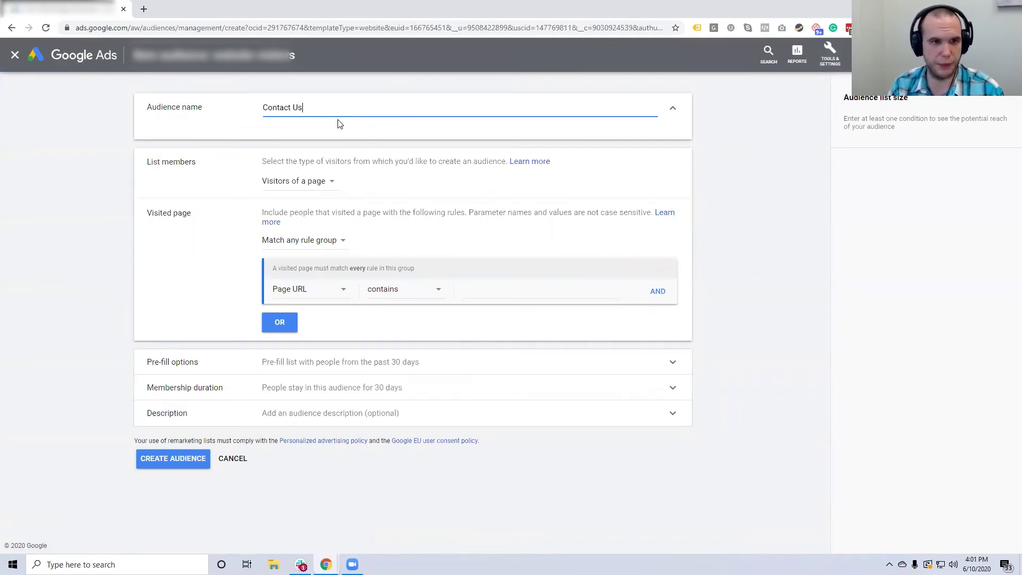
# Keep Visitors of a page and add a Page URL contains '/contact-us' rule.
pyautogui.click(297, 182)
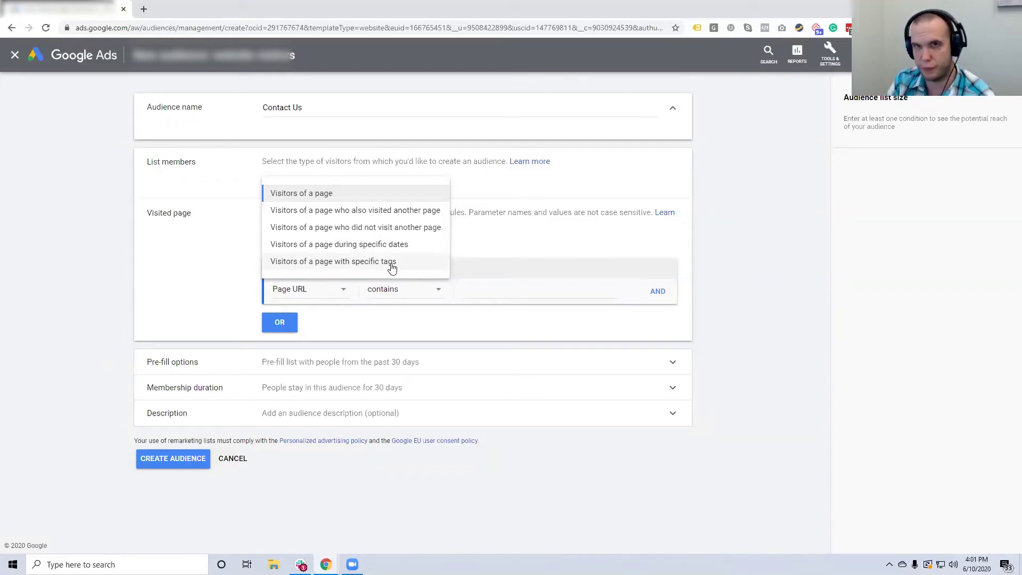
pyautogui.click(313, 197)
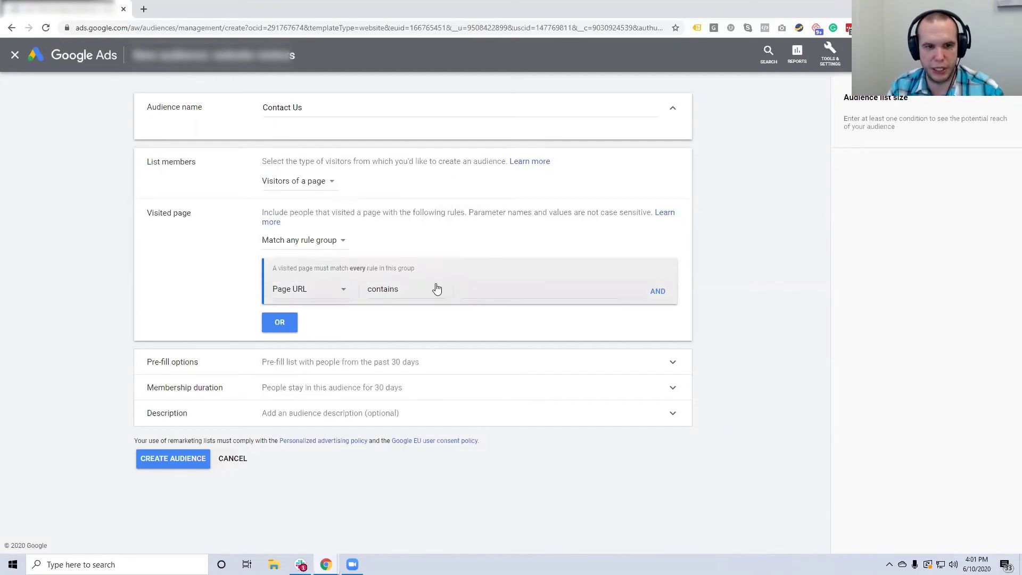
pyautogui.click(480, 298)
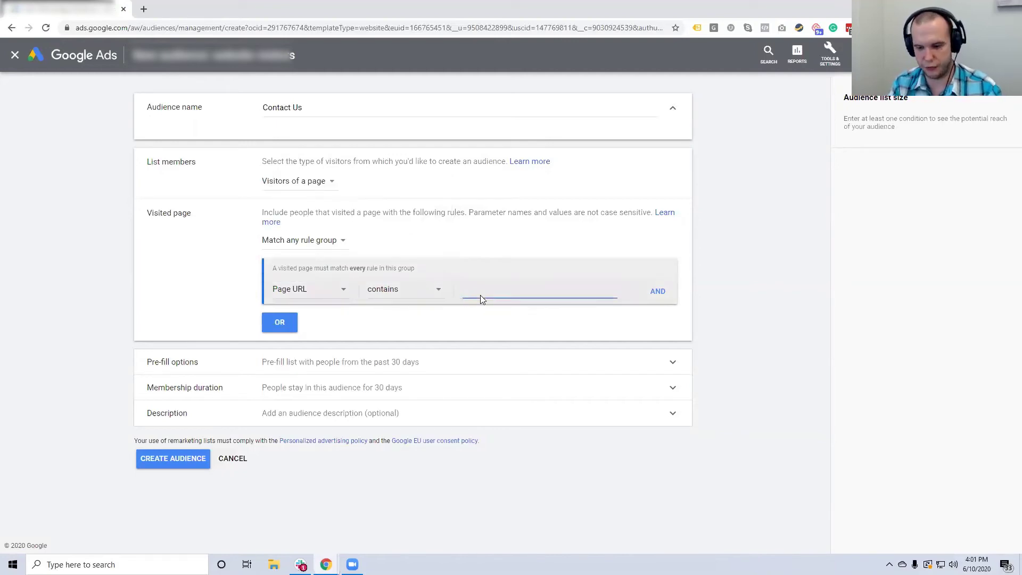
pyautogui.write('/contact-us')
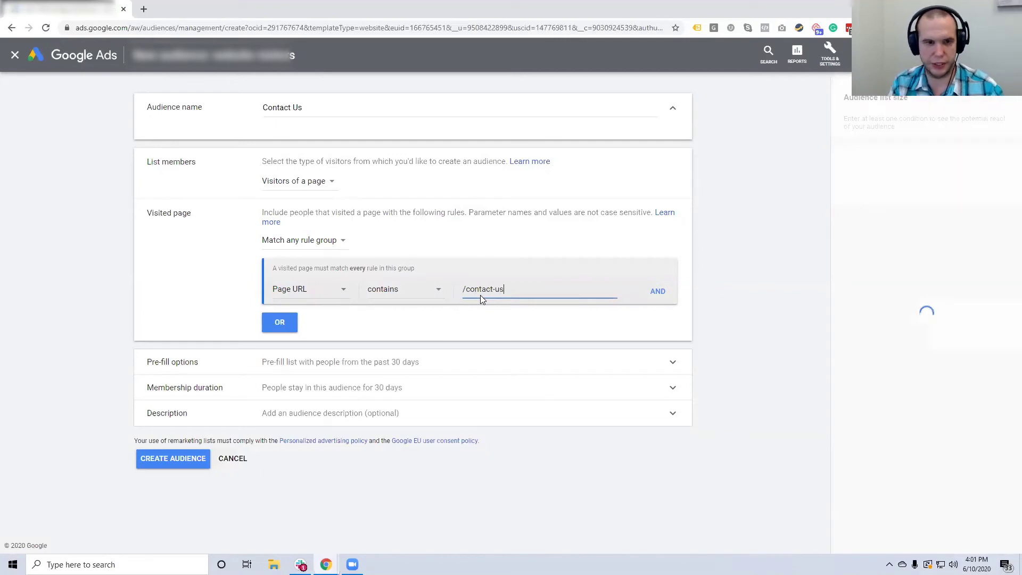
pyautogui.click(382, 339)
pyautogui.click(357, 363)
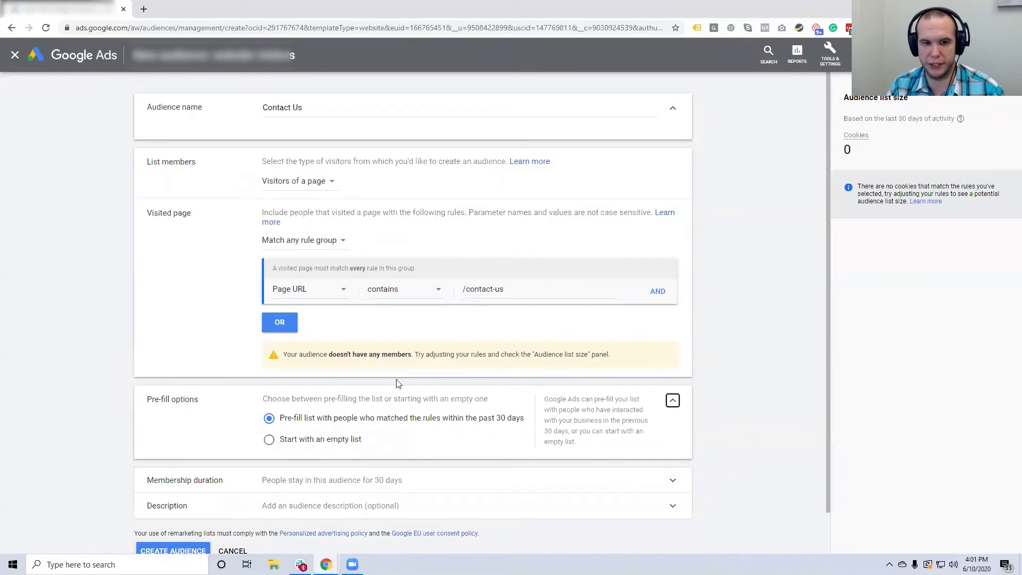
# Change the Contact Us membership duration from 30 to 540 days.
pyautogui.moveTo(298, 355); pyautogui.dragTo(414, 355)
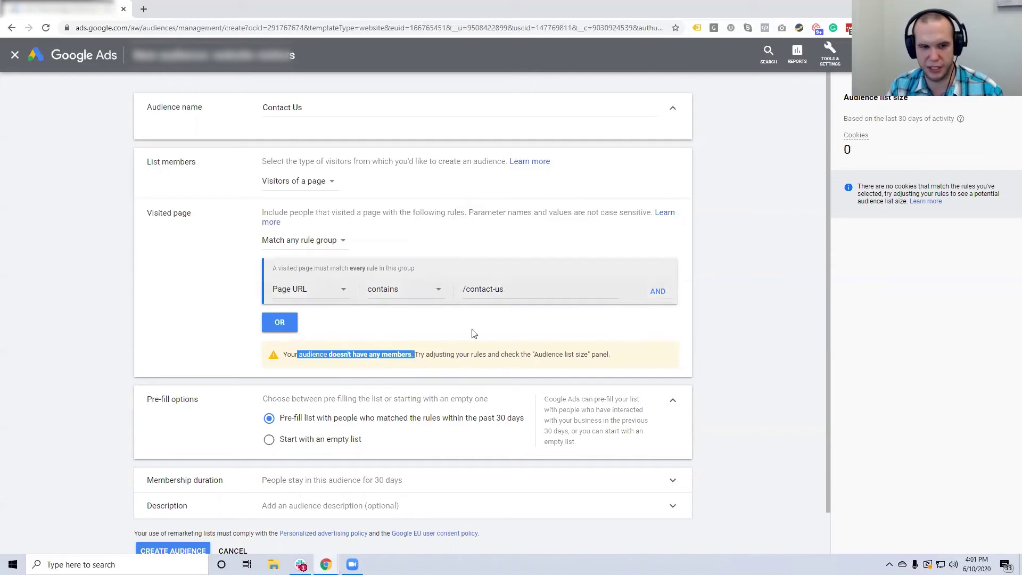
pyautogui.scroll(-1, 311, 368)
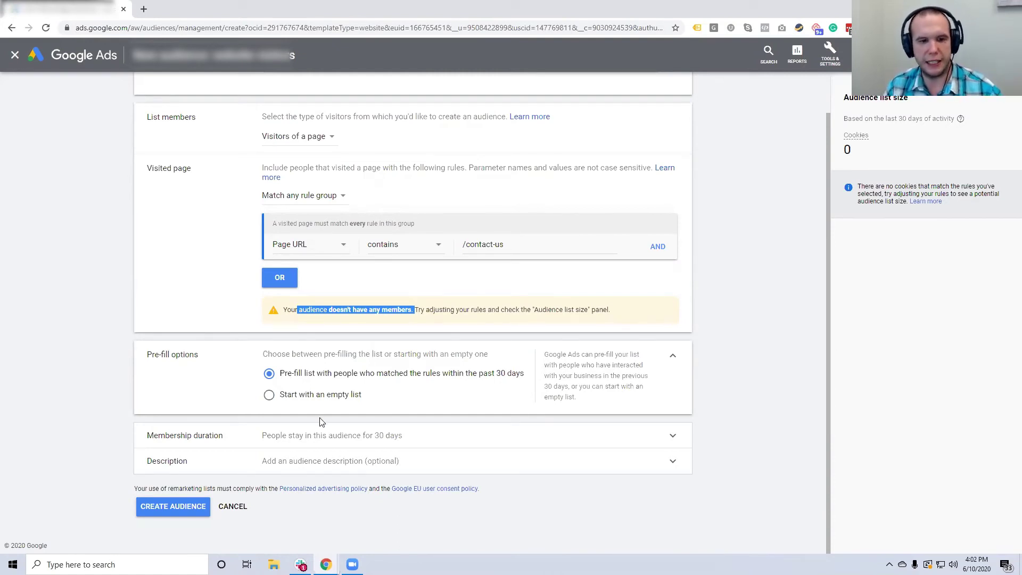
pyautogui.click(320, 433)
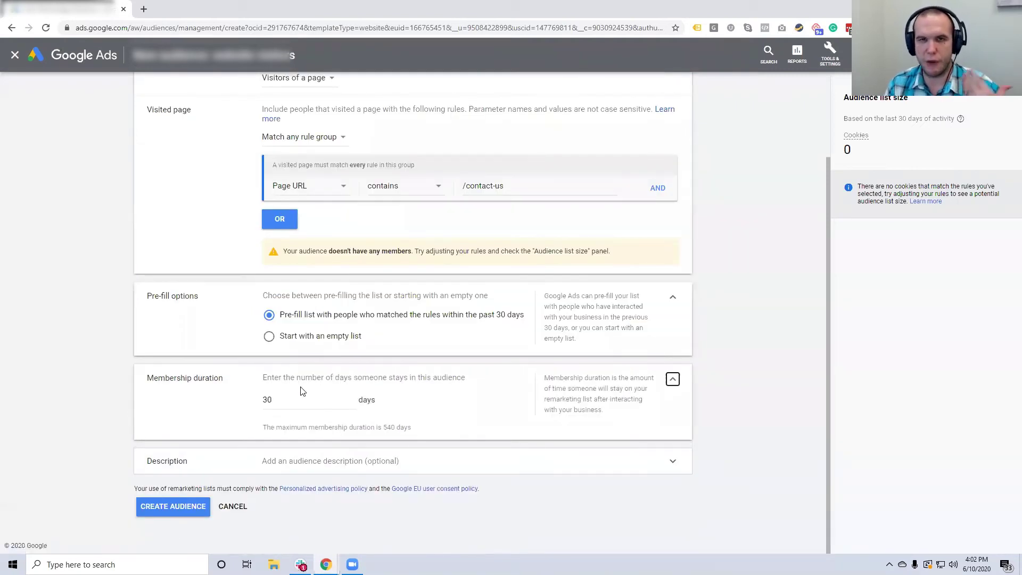
pyautogui.doubleClick(263, 401)
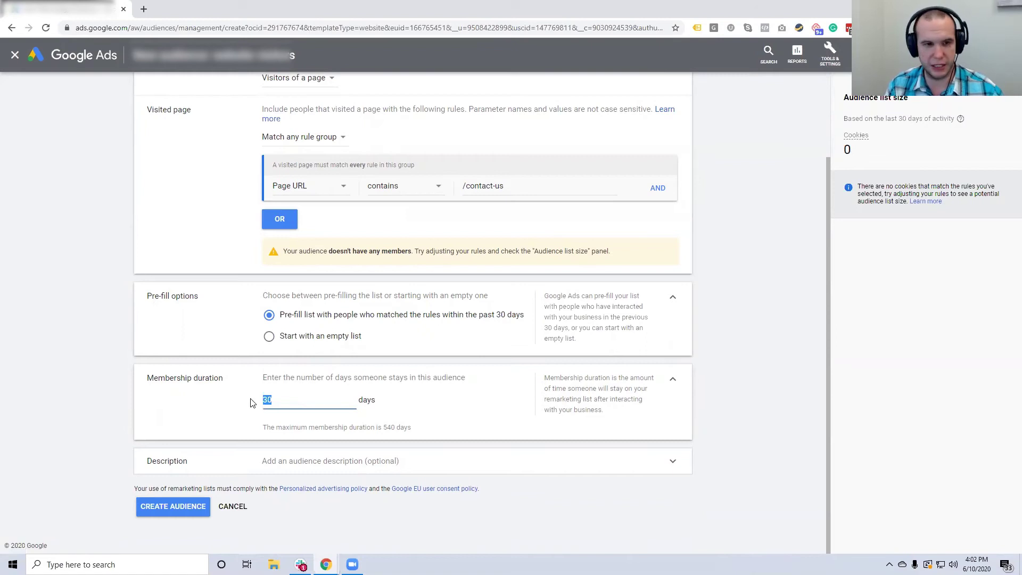
pyautogui.write('540')
pyautogui.click(252, 403)
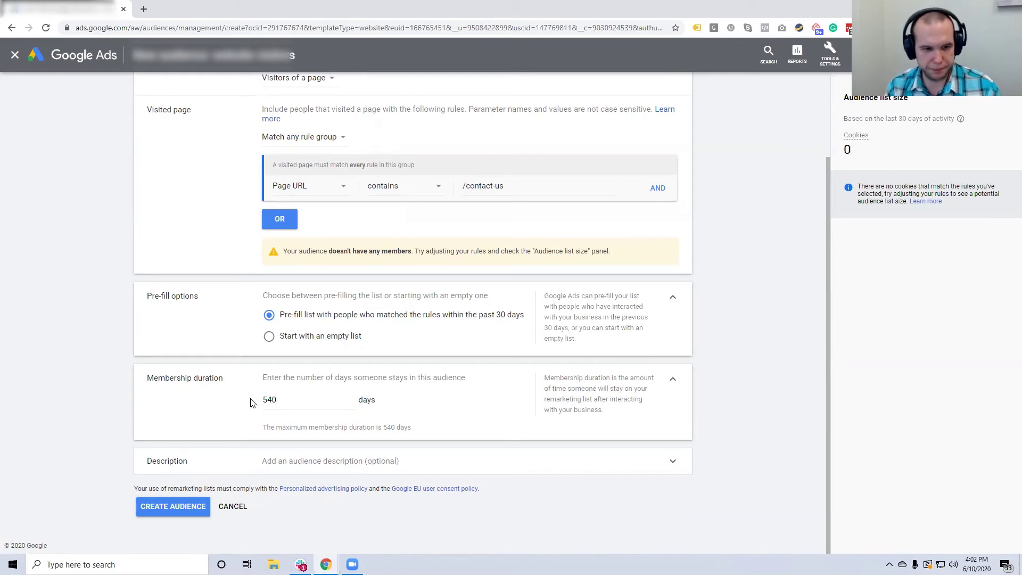
pyautogui.click(279, 461)
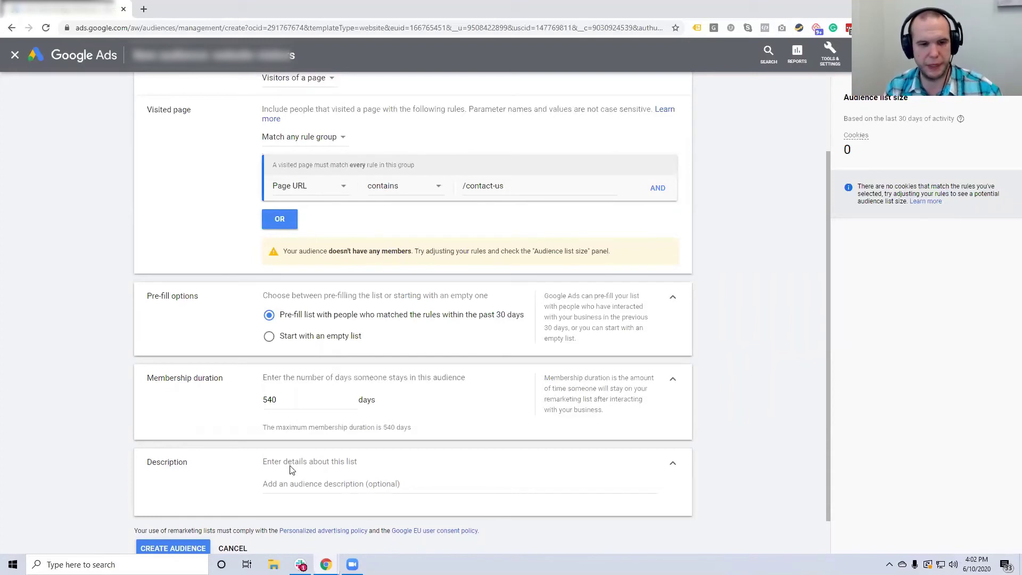
pyautogui.scroll(2, 301, 476)
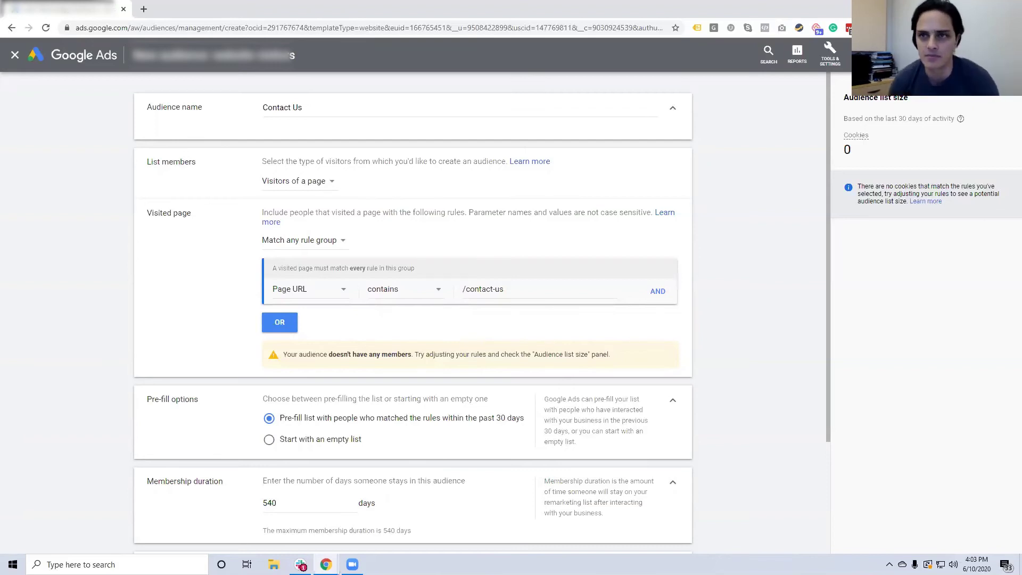
# Close the Contact Us audience form and go back toward the Display campaigns overview.
pyautogui.scroll(-3, 417, 406)
pyautogui.click(15, 55)
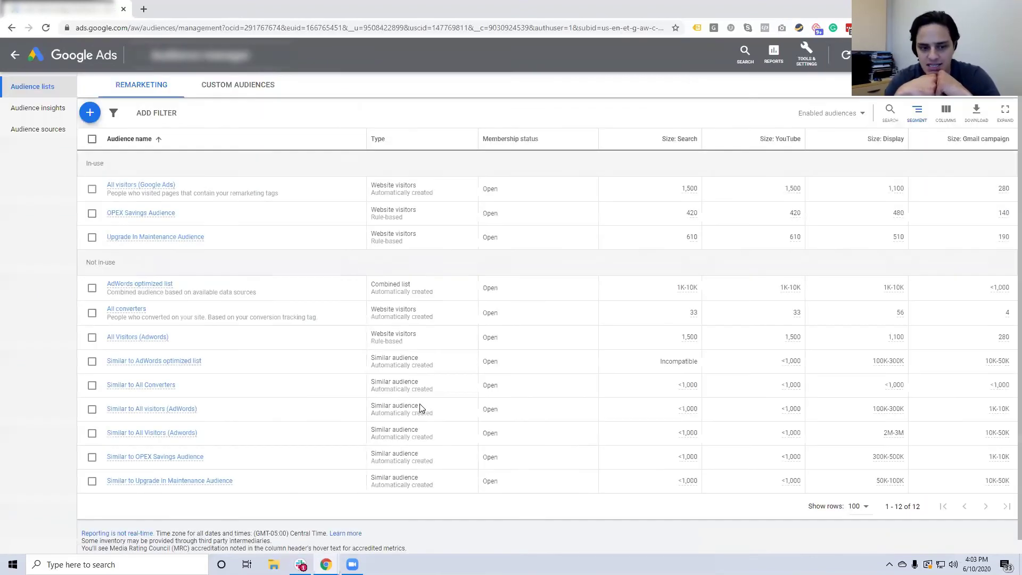
pyautogui.click(13, 56)
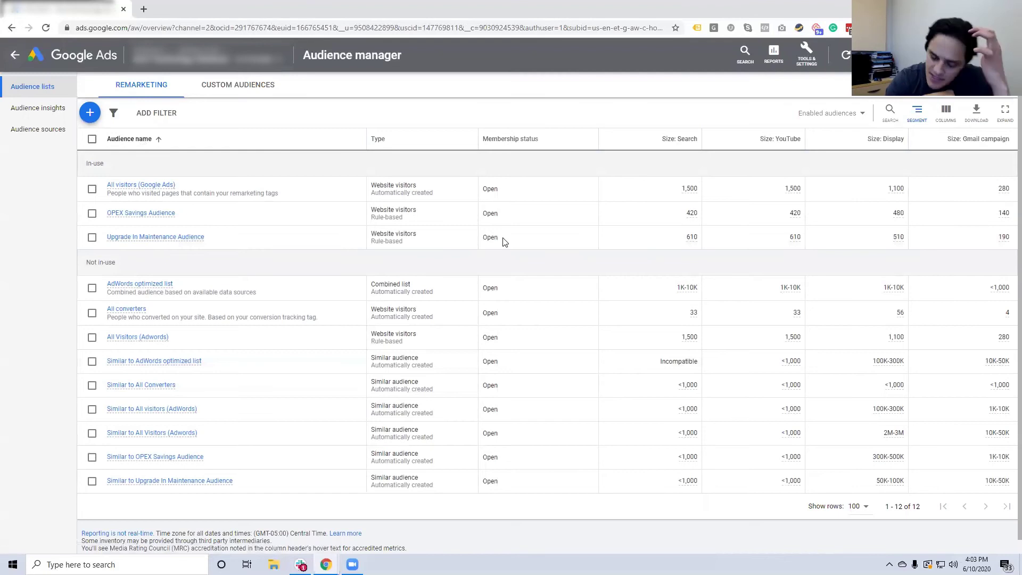